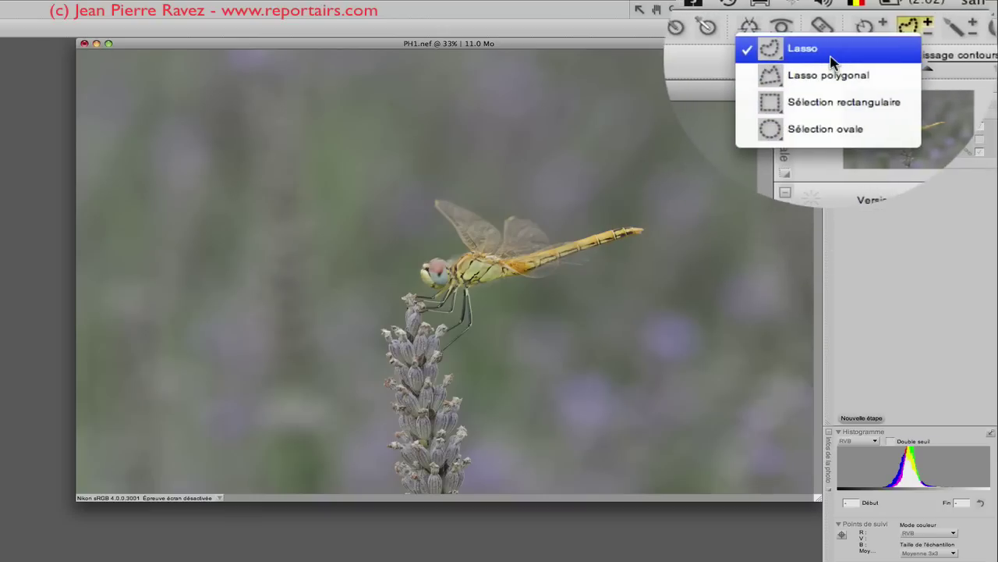
Outline the dragonfly and its lavender stem with a freehand Lasso selection
left_click(803, 49)
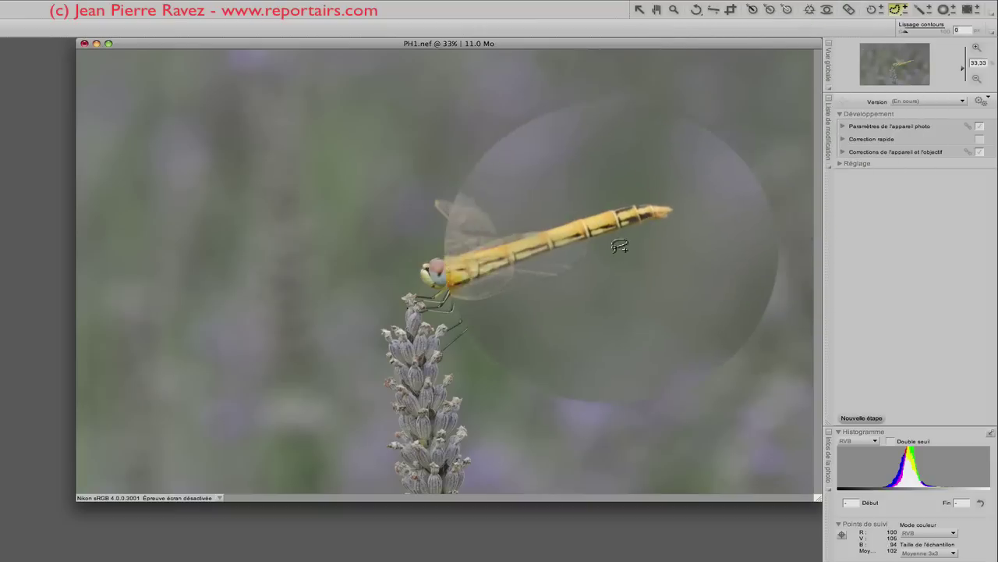
mouse_move(643, 216)
left_mouse_down()
mouse_move(567, 229)
mouse_move(468, 196)
mouse_move(426, 196)
mouse_move(442, 224)
mouse_move(370, 315)
mouse_move(365, 386)
mouse_move(390, 451)
mouse_move(485, 456)
mouse_move(475, 351)
mouse_move(505, 289)
mouse_move(567, 283)
mouse_move(655, 235)
left_mouse_up()
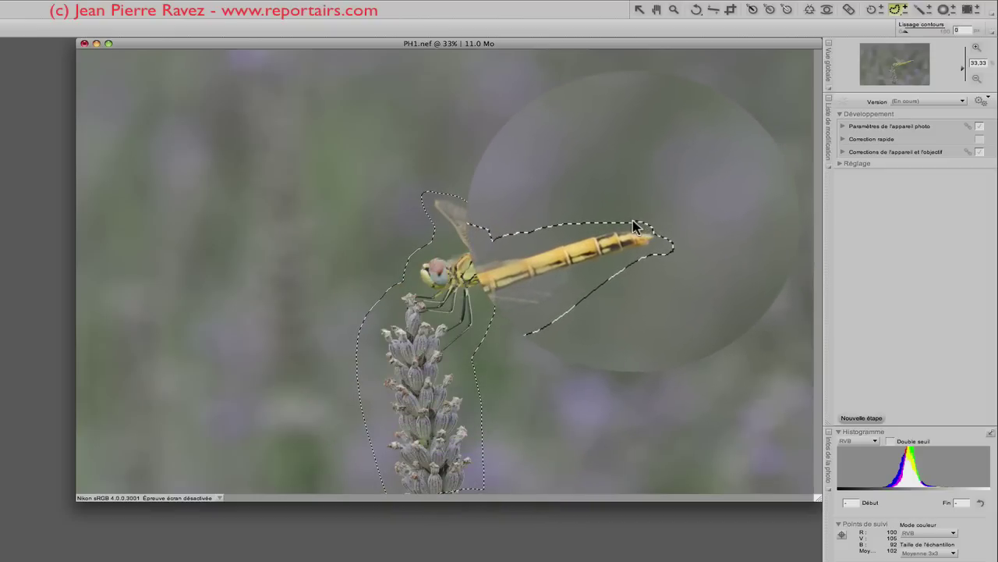
left_click_drag(642, 214, 546, 320)
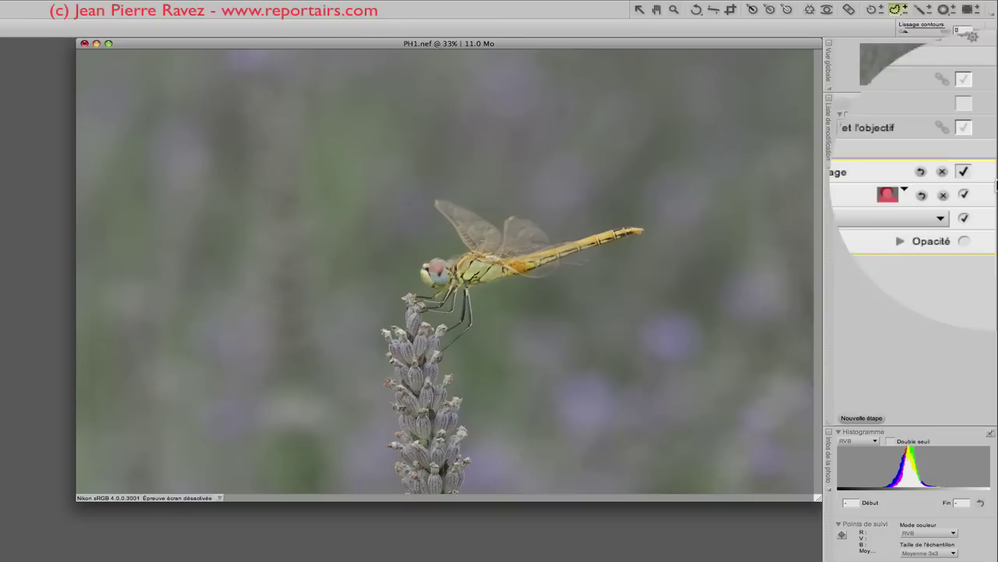
Try a Masque flou adjustment with raised settings on the lasso selection, and delete the whole adjustment step
left_click(925, 206)
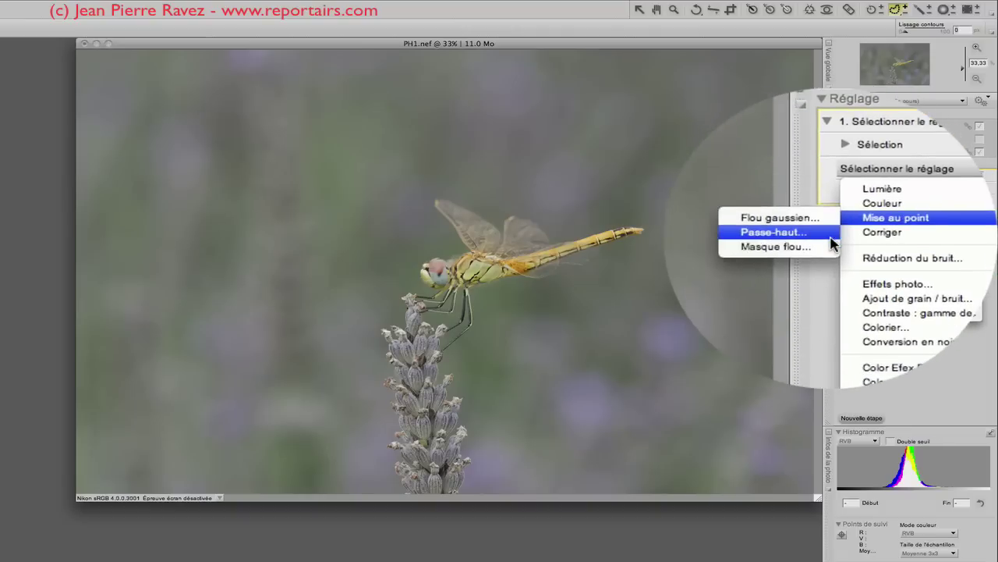
left_click(831, 244)
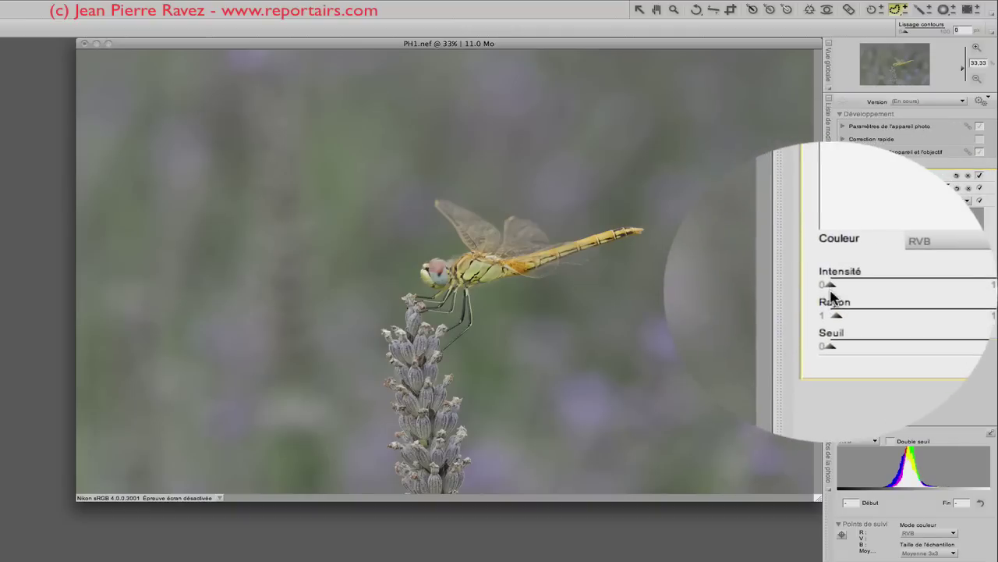
left_click_drag(811, 289, 830, 326)
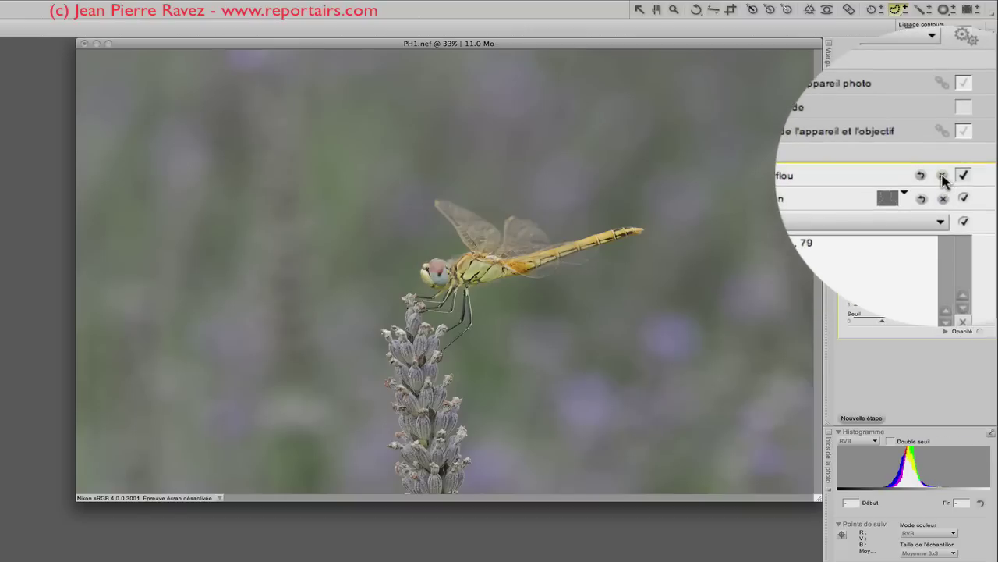
left_click(943, 188)
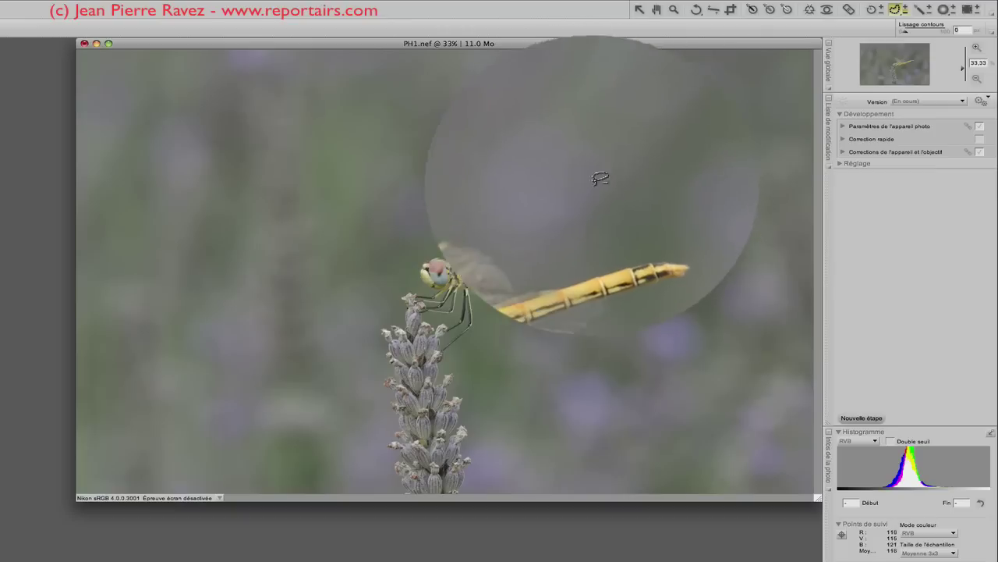
Exclude the dragonfly and lavender stem with the subtractive Lasso and darken the surrounding background with an LST curve
mouse_move(702, 220)
left_mouse_down()
mouse_move(557, 216)
mouse_move(444, 178)
mouse_move(450, 229)
mouse_move(429, 234)
mouse_move(394, 296)
mouse_move(372, 403)
mouse_move(480, 441)
mouse_move(490, 345)
mouse_move(542, 280)
mouse_move(677, 234)
mouse_move(654, 214)
left_mouse_up()
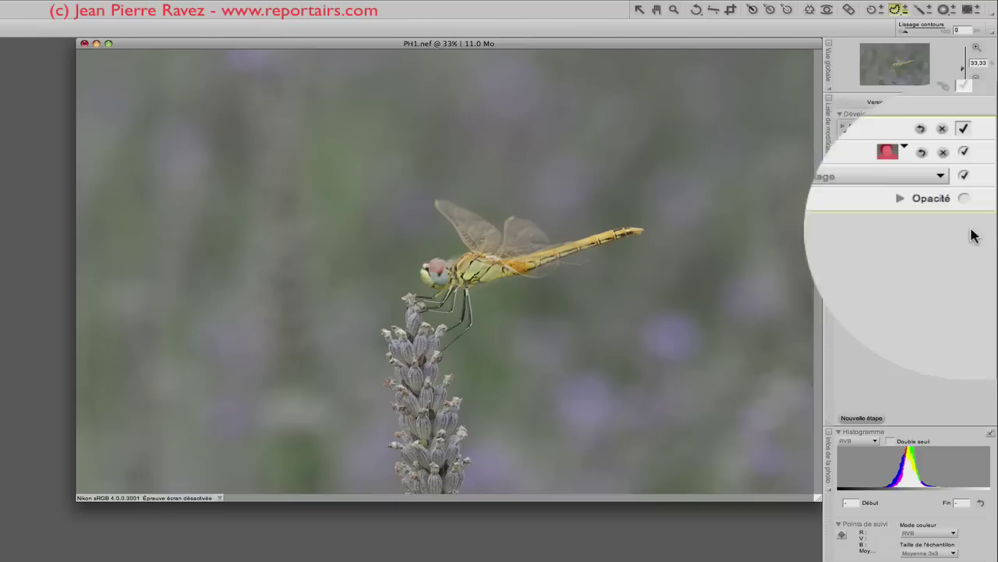
left_click(913, 201)
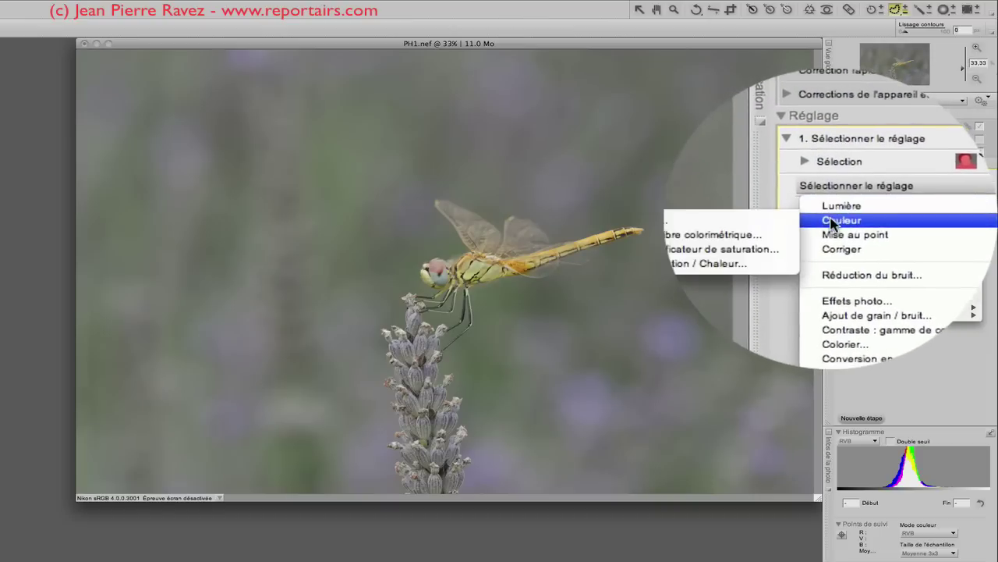
left_click(809, 223)
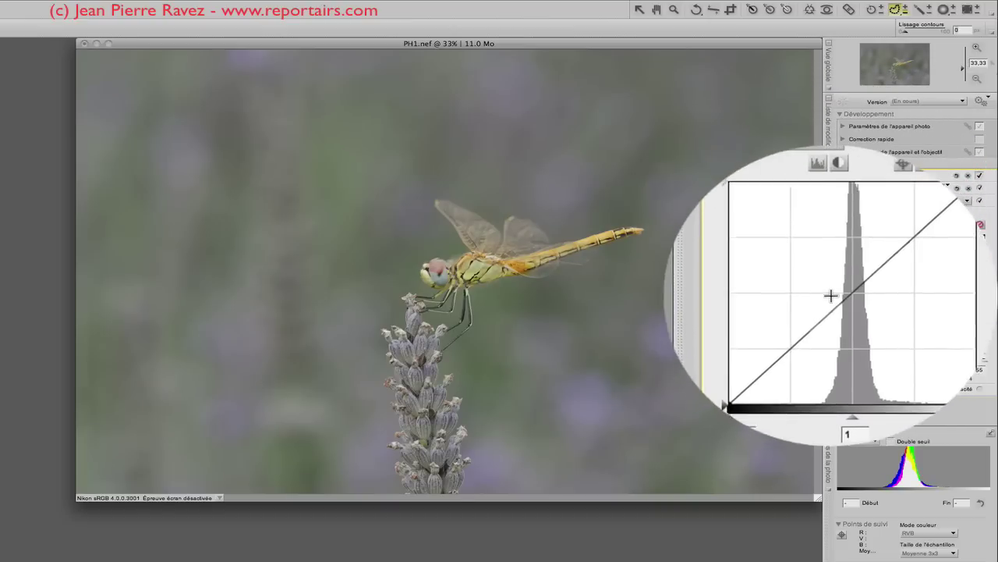
left_click_drag(832, 294, 853, 312)
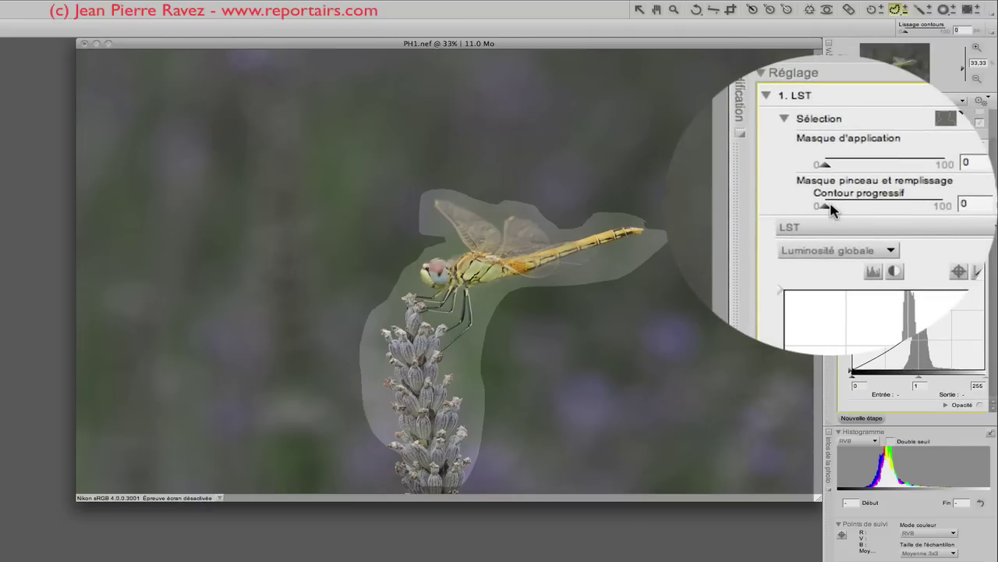
Feather the mask's edge with a Contour progressif of 98 px, and delete the LST adjustment step
left_click_drag(830, 206, 856, 212)
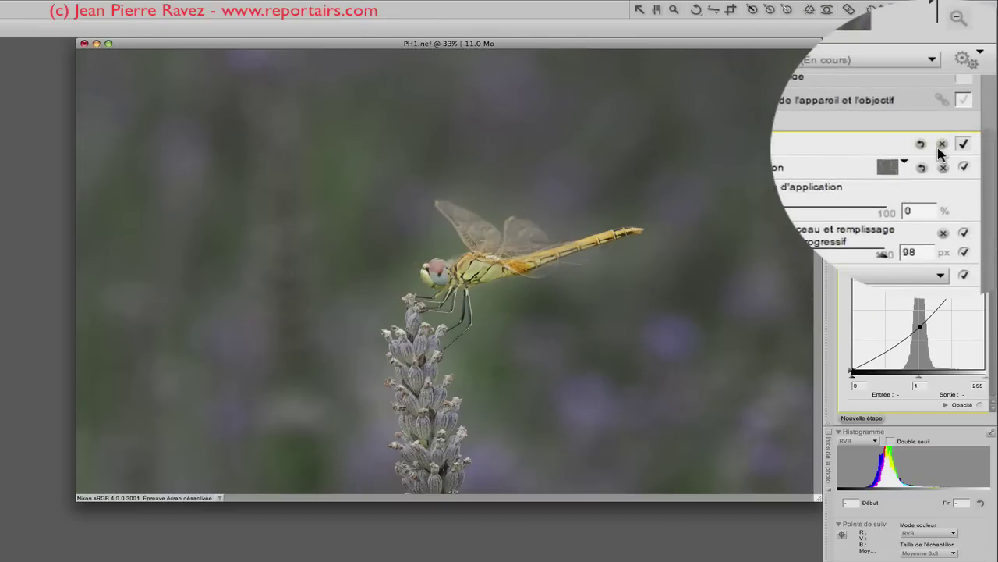
left_click(942, 146)
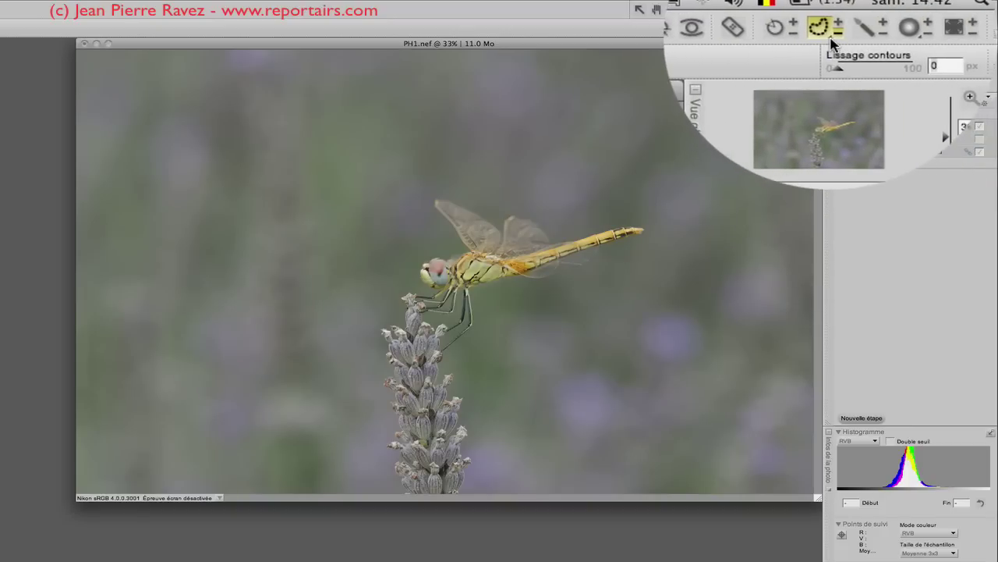
Trace the dragonfly and the upper part of its lavender stem point by point with the Lasso polygonal
left_click(830, 43)
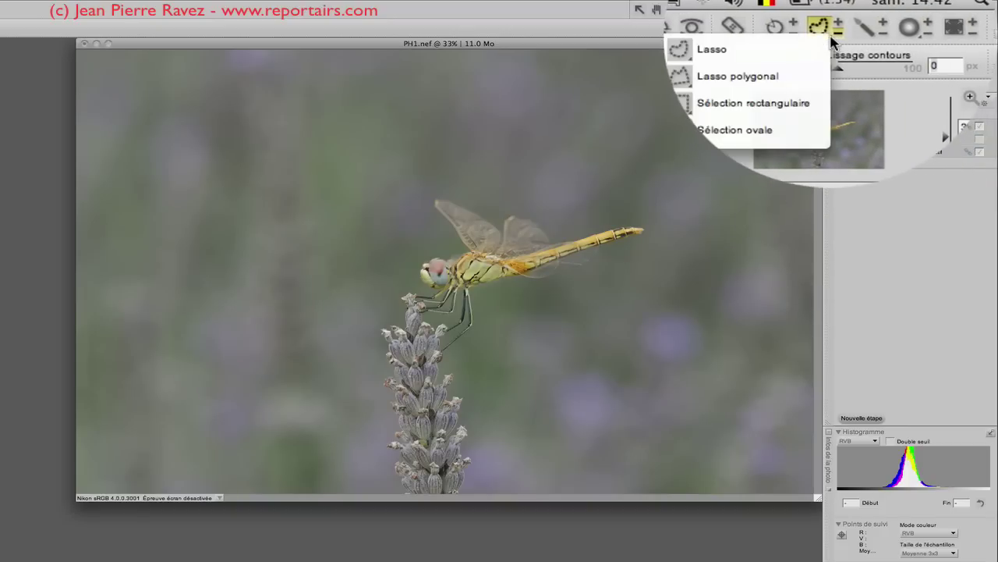
left_click(831, 78)
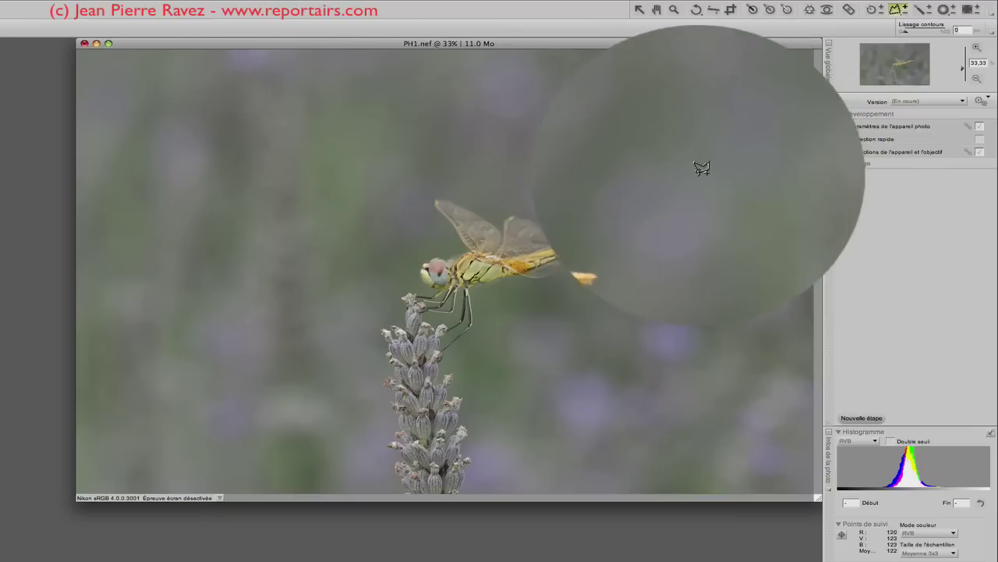
left_click(655, 221)
left_click(624, 221)
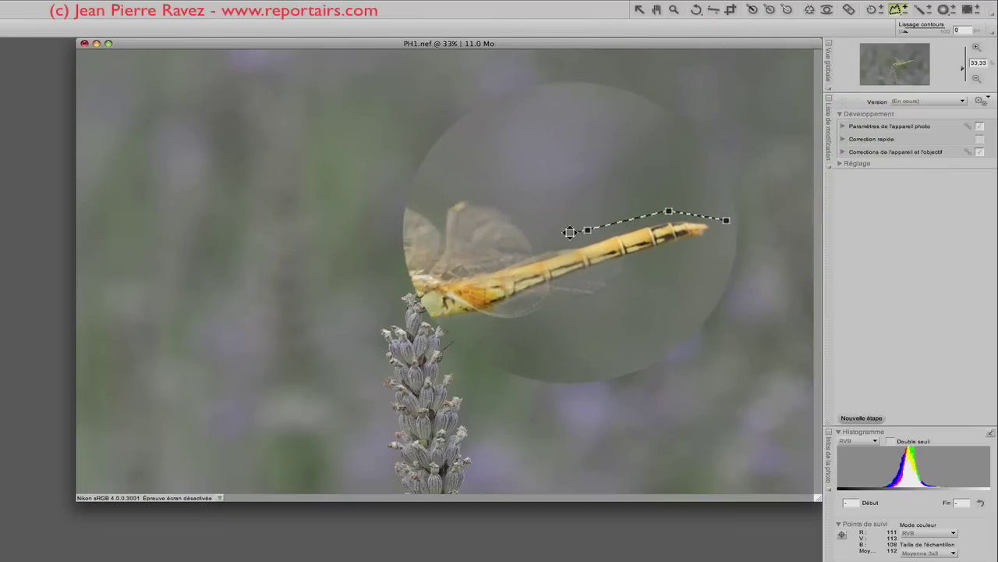
left_click(511, 204)
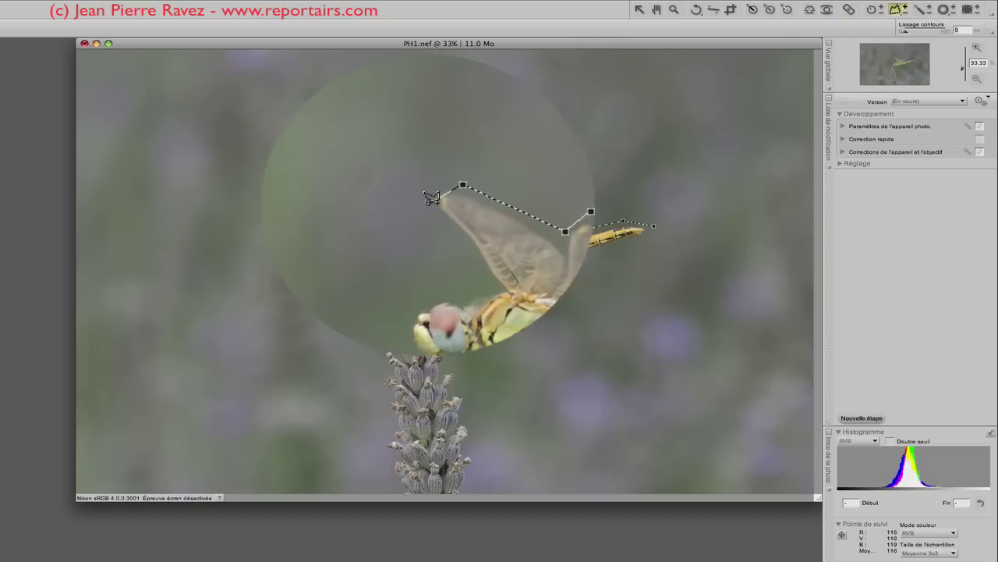
left_click(428, 195)
left_click(475, 236)
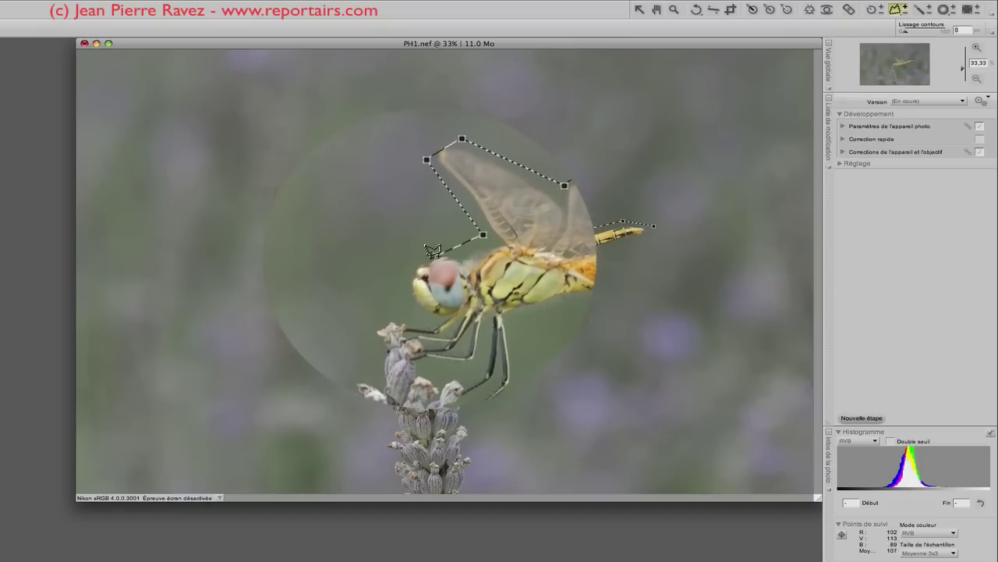
left_click(429, 256)
left_click(410, 272)
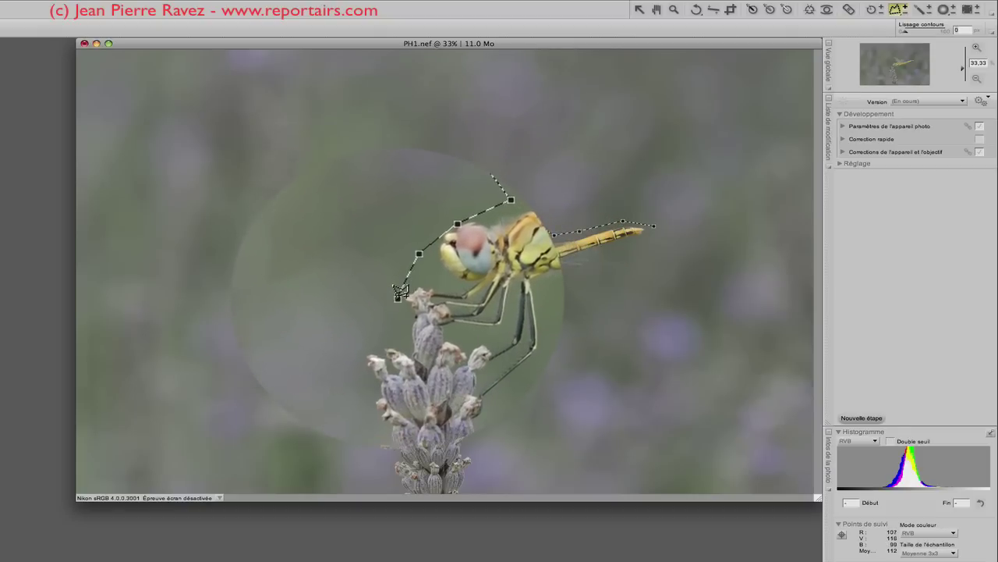
left_click(378, 356)
left_click(380, 395)
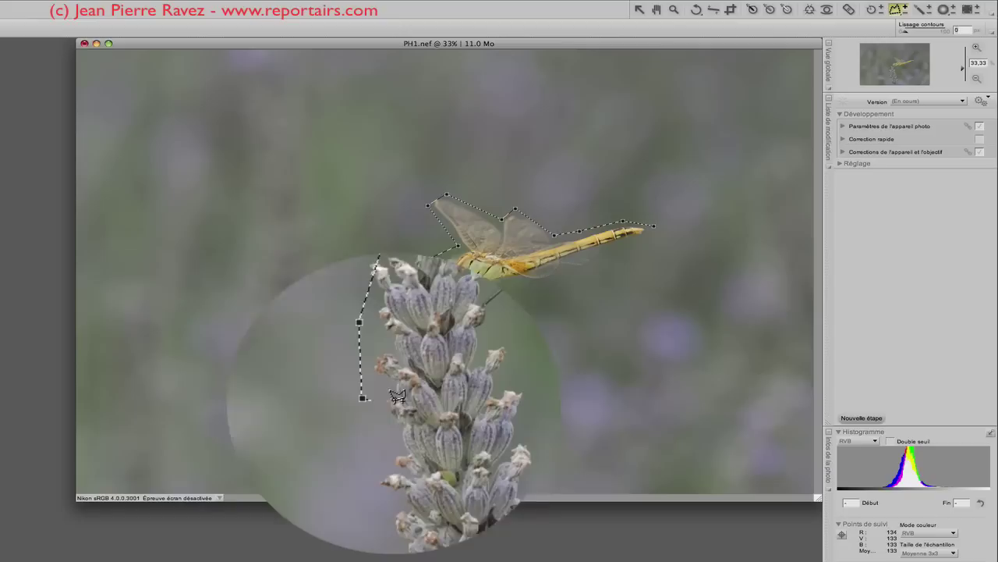
left_click(464, 335)
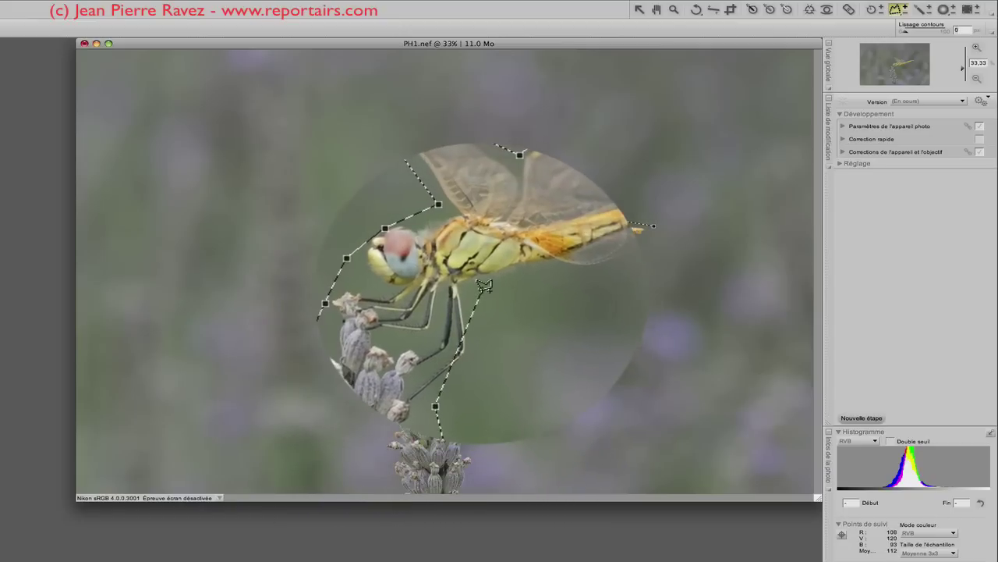
left_click(483, 288)
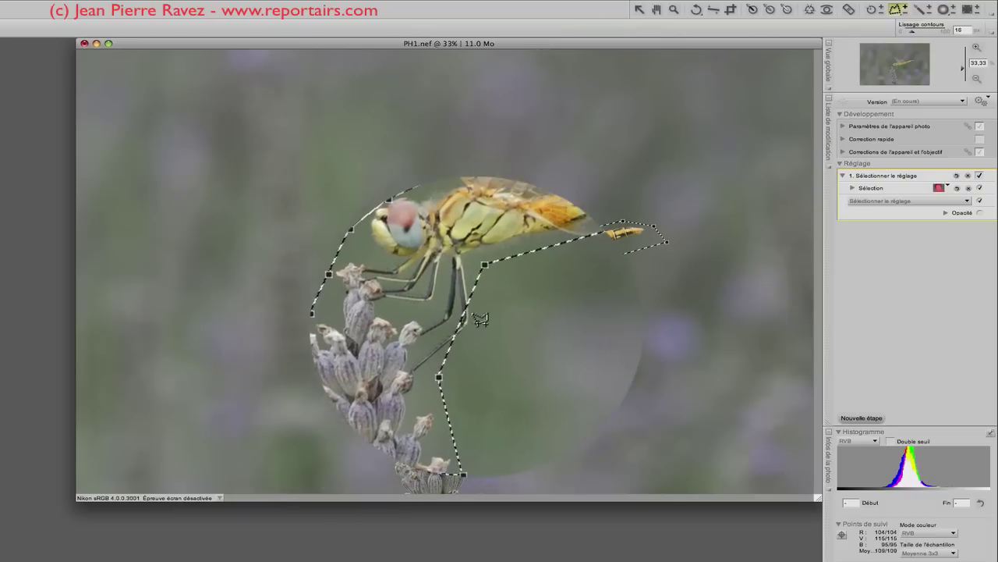
Apply an LST adjustment to the polygonal selection and lower the curve to darken the dragonfly and stem
left_click(882, 201)
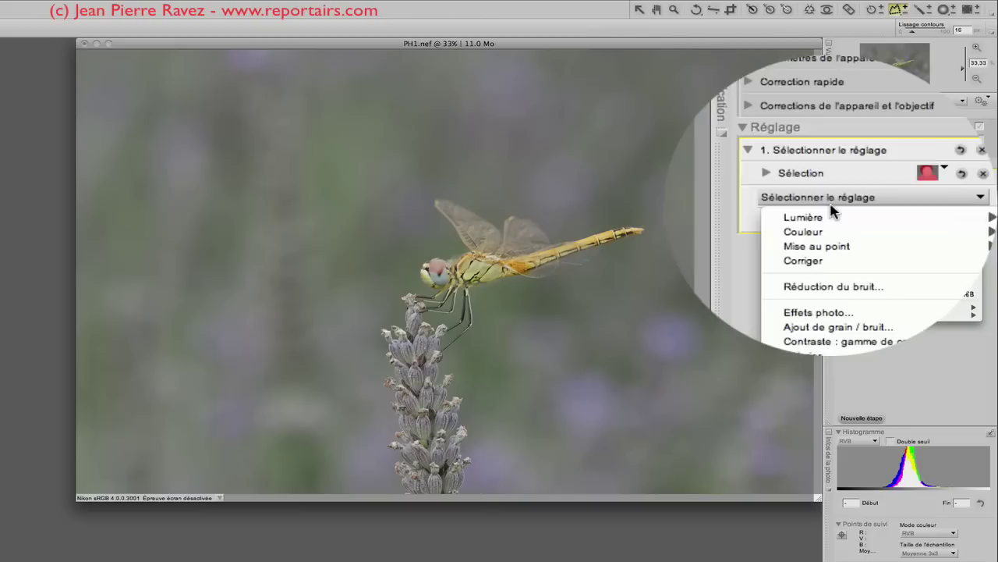
mouse_move(881, 211)
left_click(811, 217)
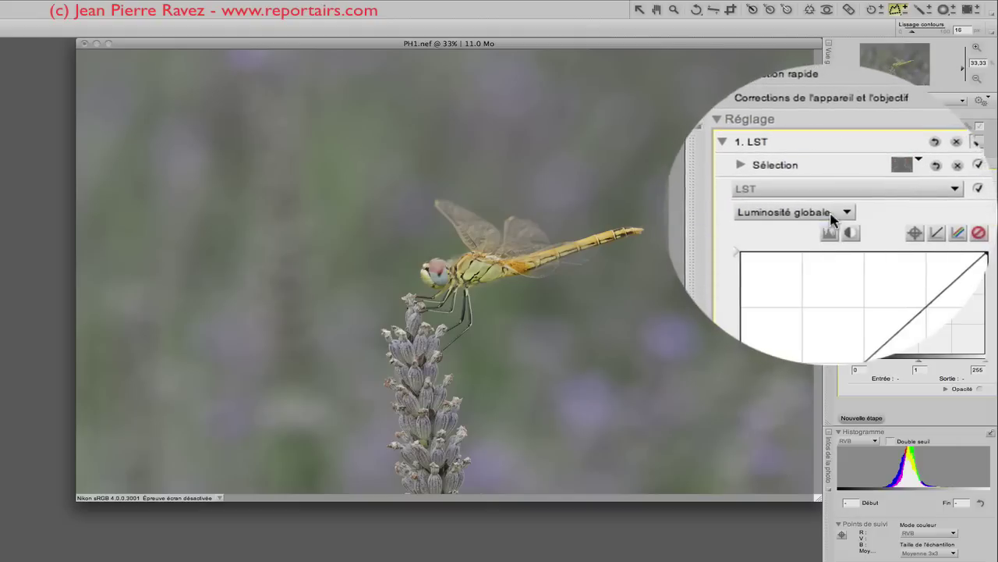
left_click_drag(858, 286, 883, 314)
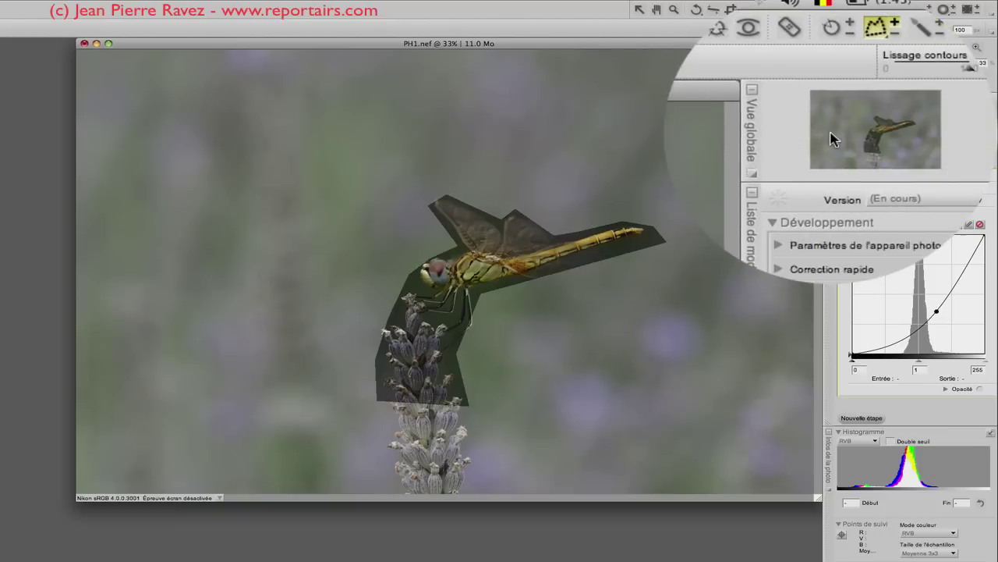
Try adding a second polygonal selection in the background above the dragonfly's tail
left_click(538, 177)
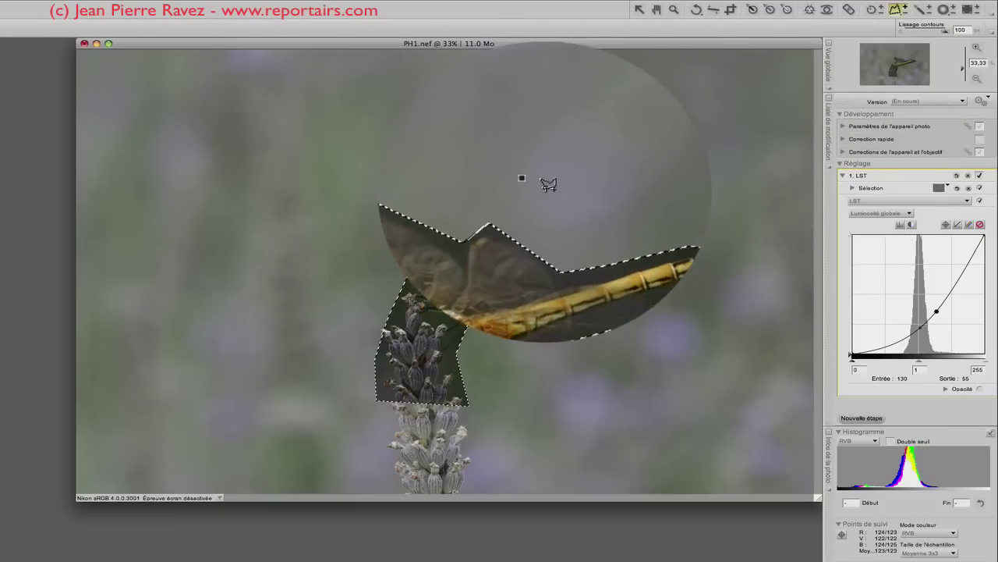
left_click(591, 197)
left_click(633, 190)
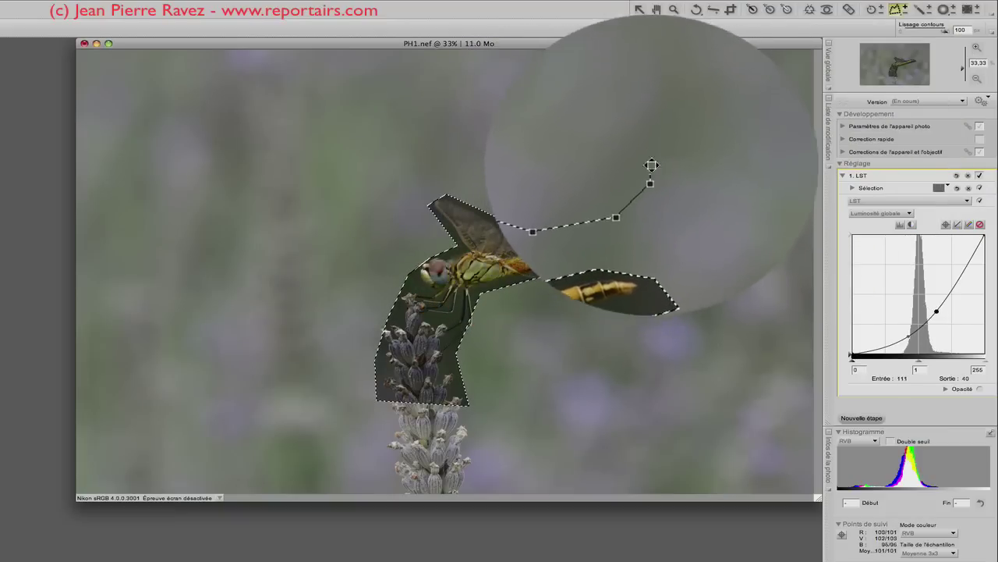
left_click(641, 138)
left_click(598, 139)
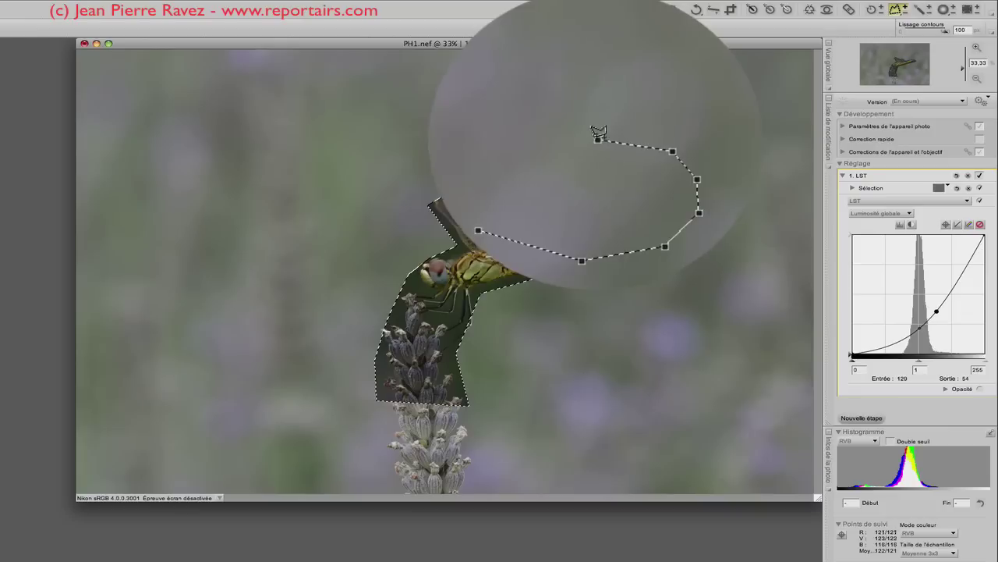
left_click(534, 183)
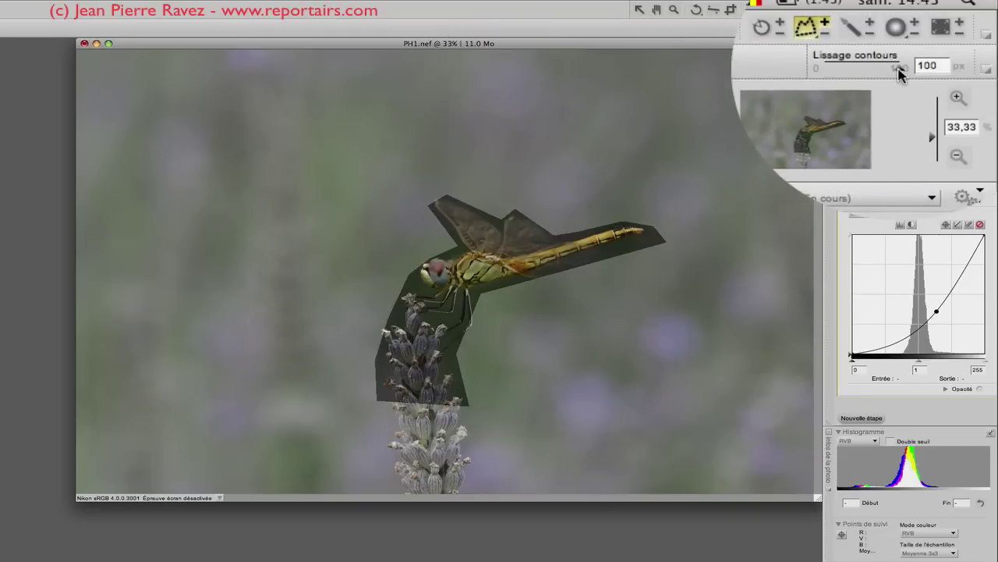
Set the lasso's Lissage contours to 49 px and delete the LST adjustment step
left_click_drag(879, 71, 872, 72)
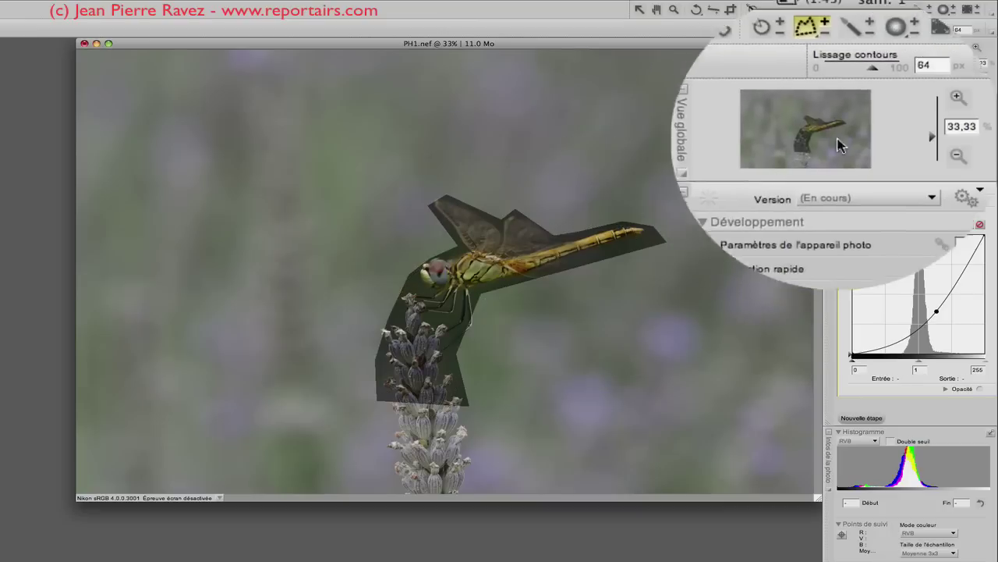
left_click_drag(864, 73, 858, 73)
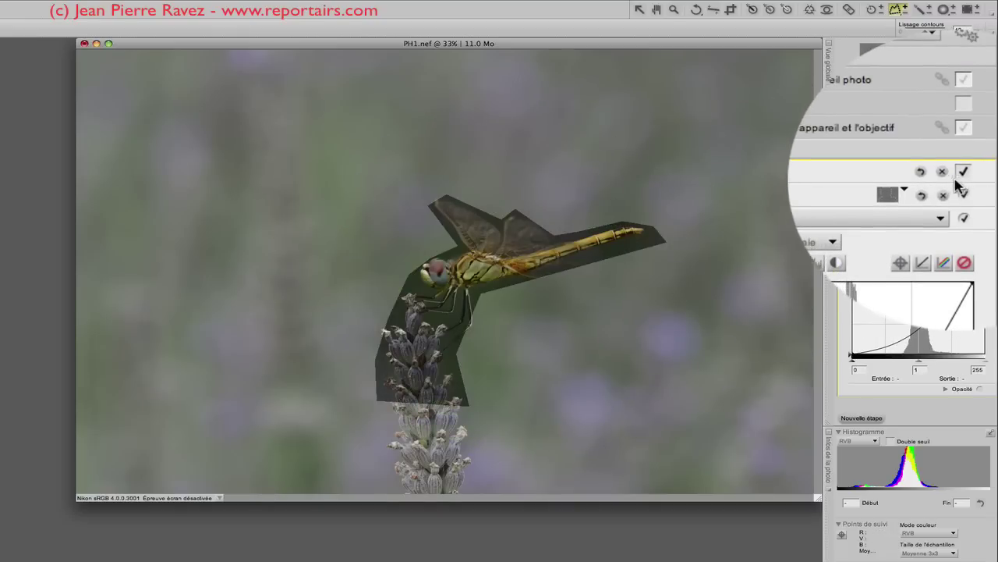
left_click(944, 176)
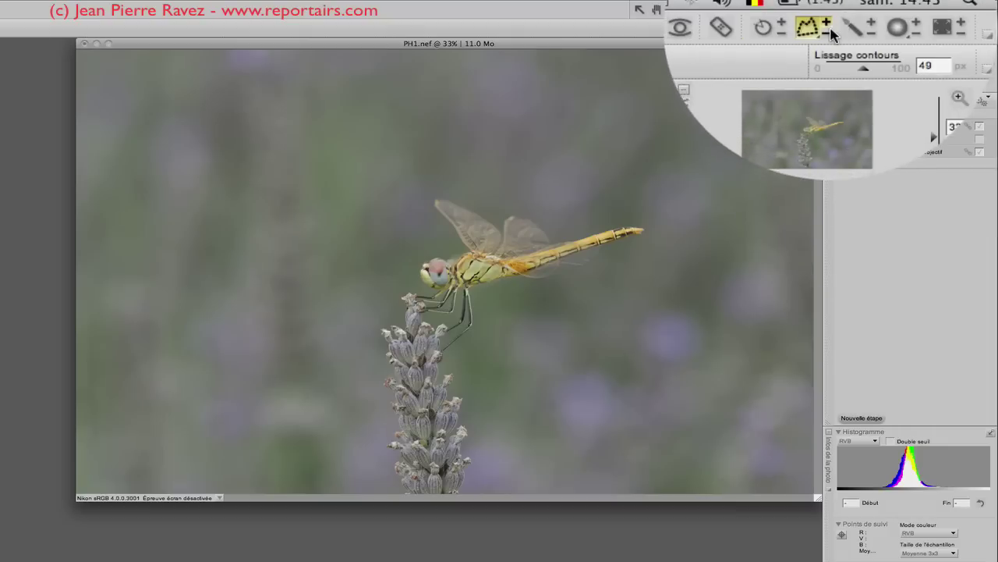
Draw a rectangular selection around the dragonfly and the upper part of the lavender stem with Sélection rectangulaire
left_click(831, 40)
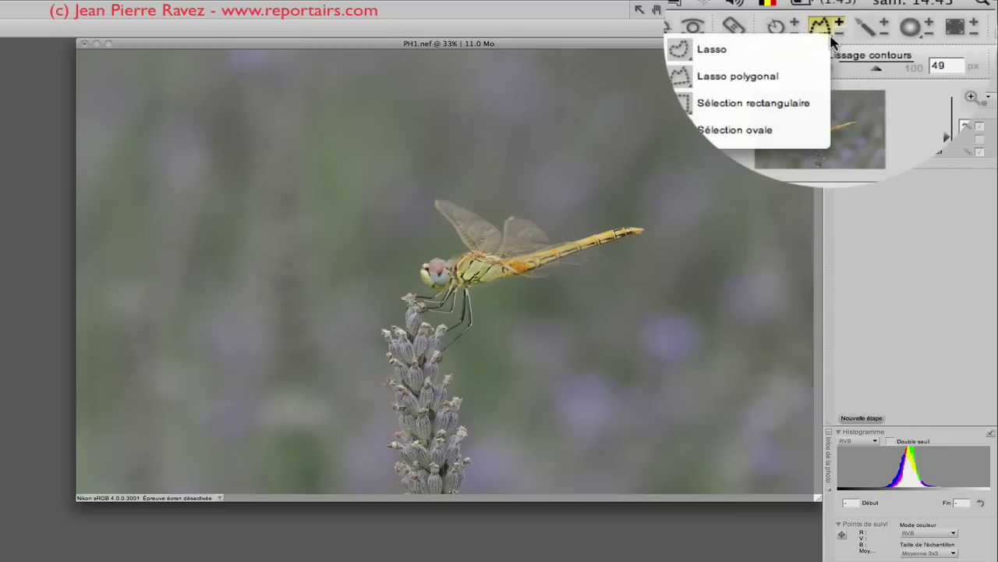
left_click(831, 116)
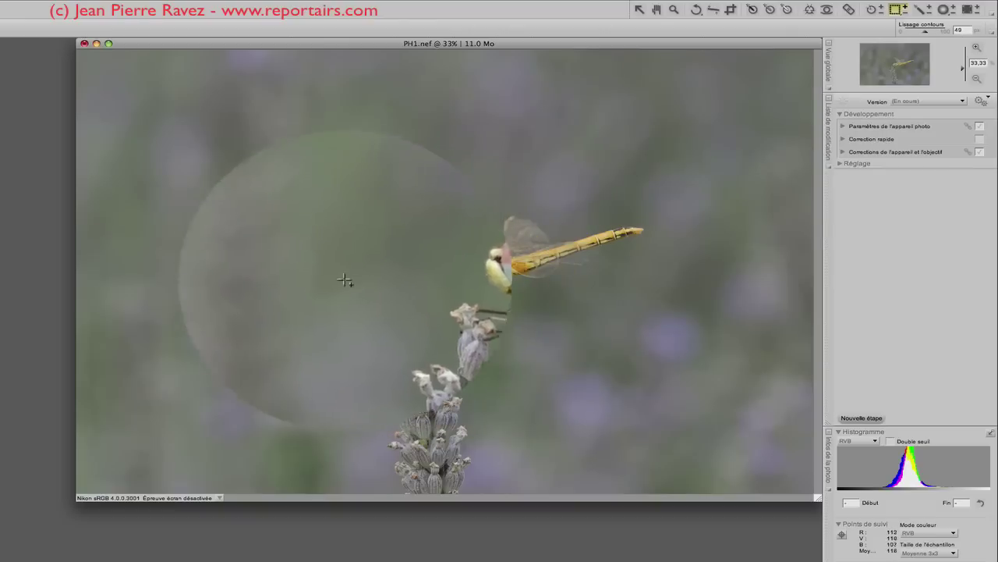
left_click_drag(297, 192, 722, 396)
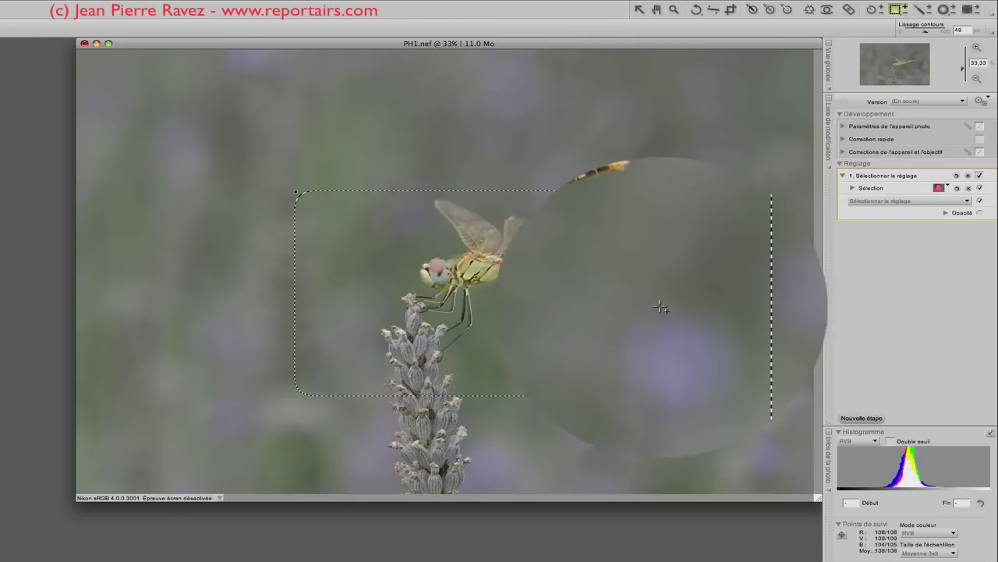
Set Lissage contours to 0 px and extend the selection with overlapping rectangles around the dragonfly and down over the lavender stem
left_click_drag(862, 72, 819, 72)
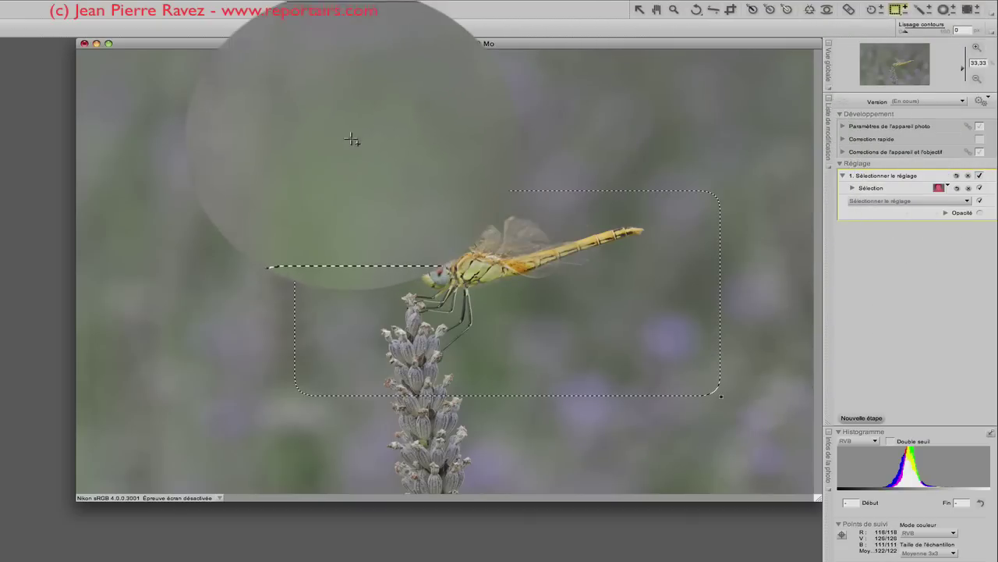
left_click_drag(270, 144, 614, 320)
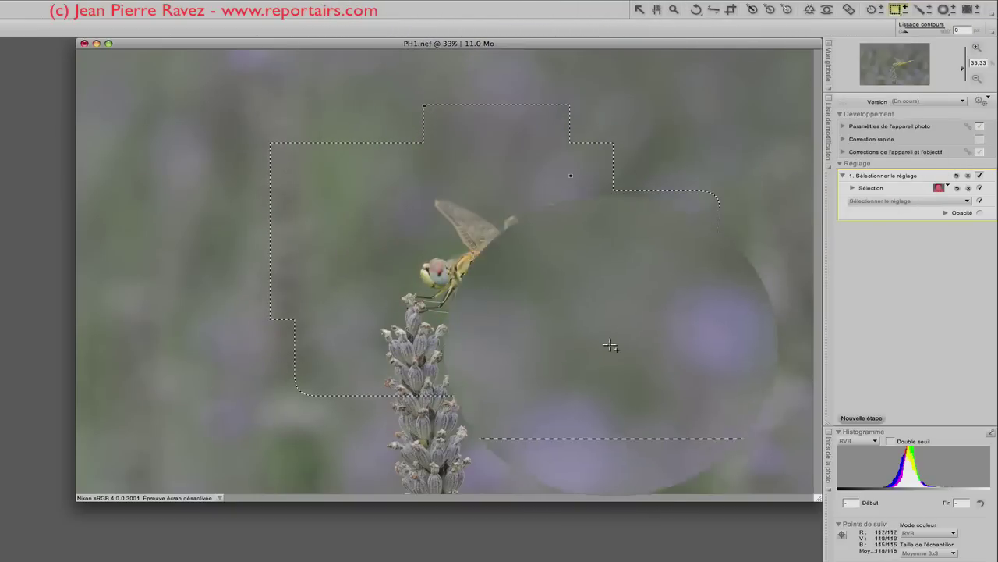
left_click_drag(352, 384, 381, 466)
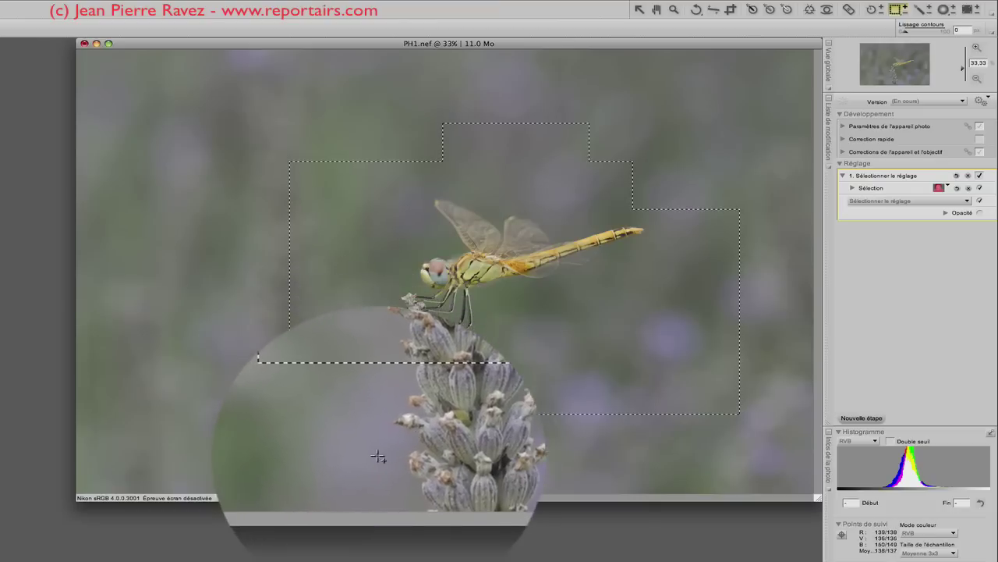
left_click_drag(402, 396, 513, 402)
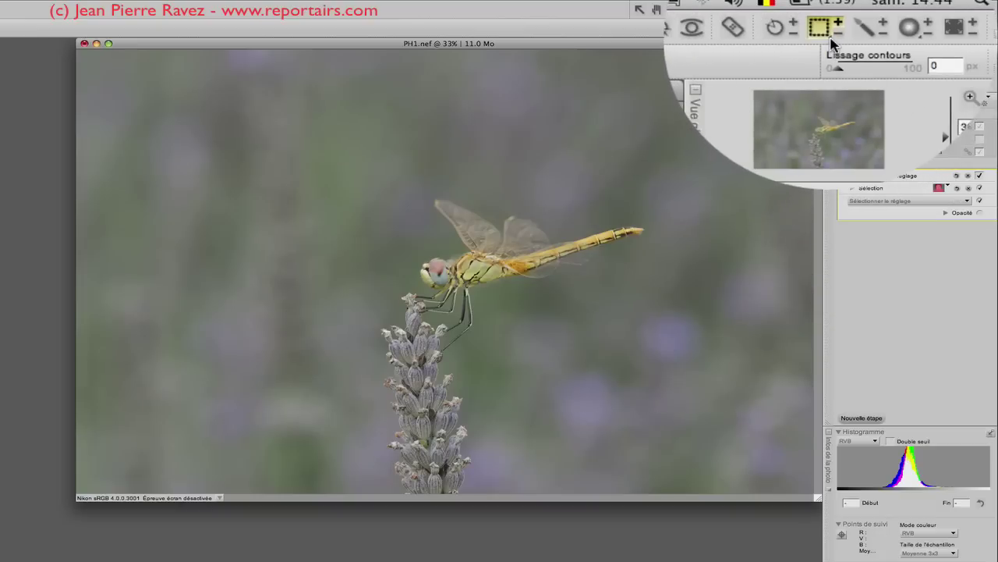
Add oval areas to the selection with Sélection ovale, above the dragonfly's head and beside the lavender stem
left_click(831, 40)
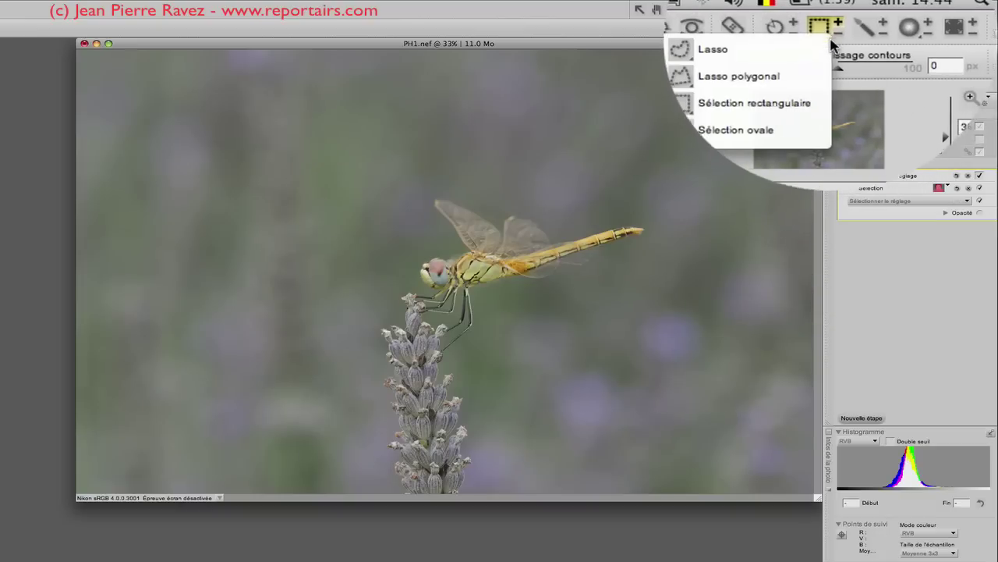
left_click(830, 127)
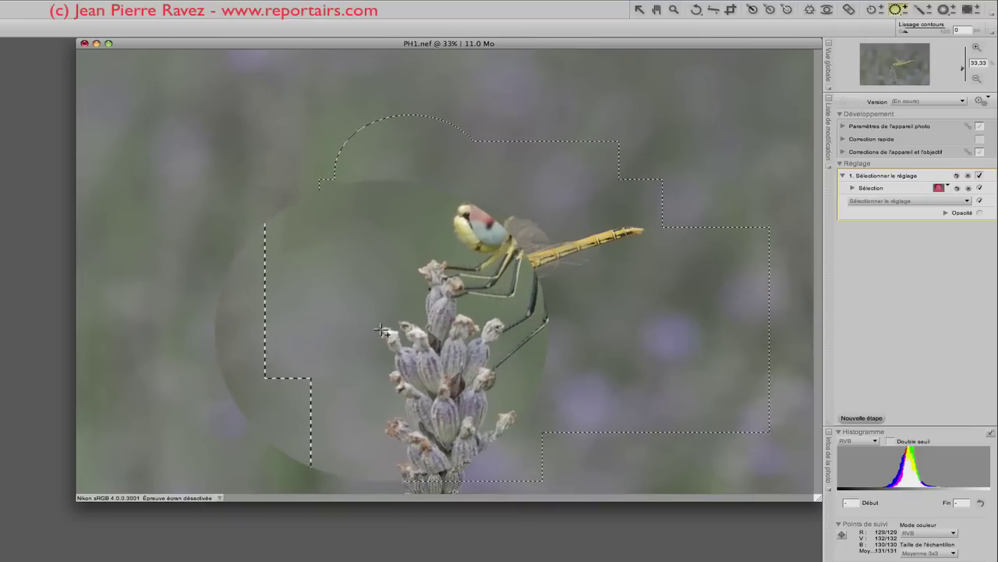
mouse_move(243, 312)
left_mouse_down()
mouse_move(358, 458)
mouse_move(388, 457)
left_mouse_up()
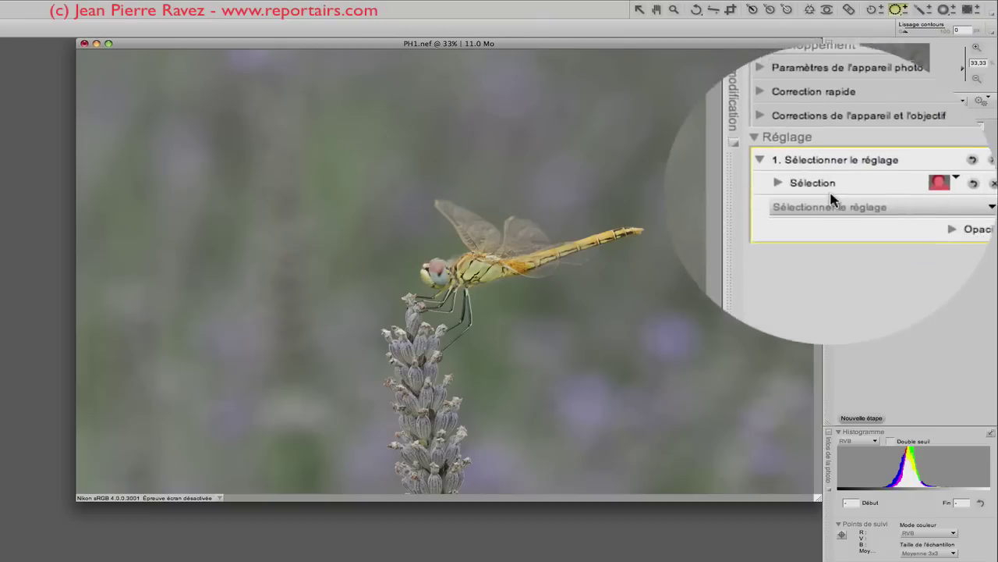
Apply an LST adjustment to the combined selection and lower the middle of its curve to darken the area
left_click(889, 200)
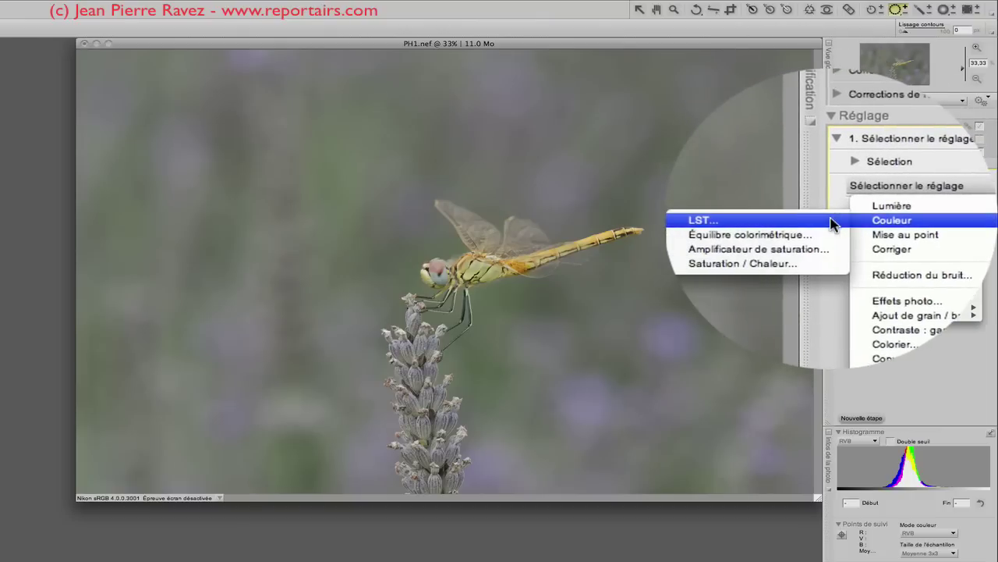
left_click(825, 220)
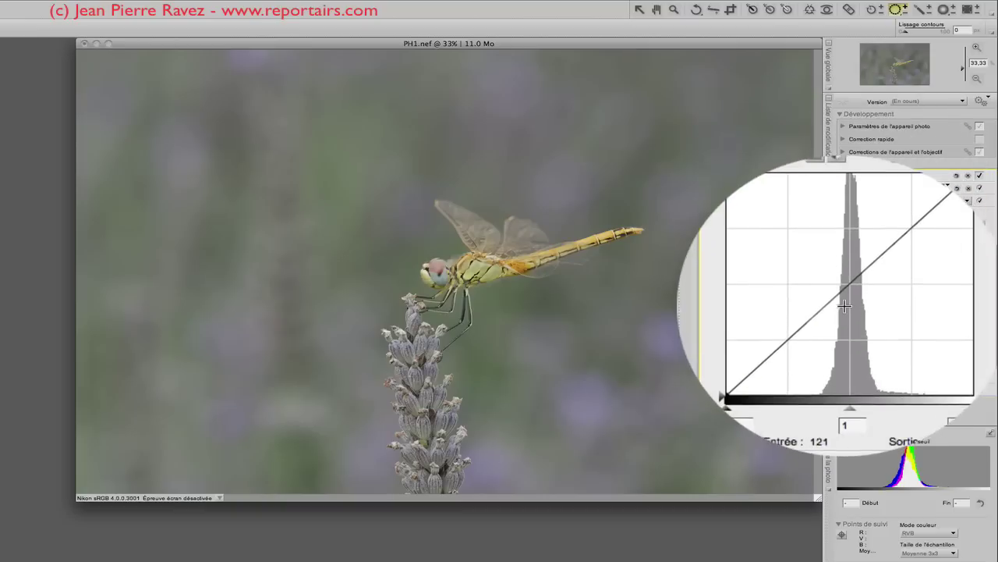
left_click_drag(843, 303, 877, 320)
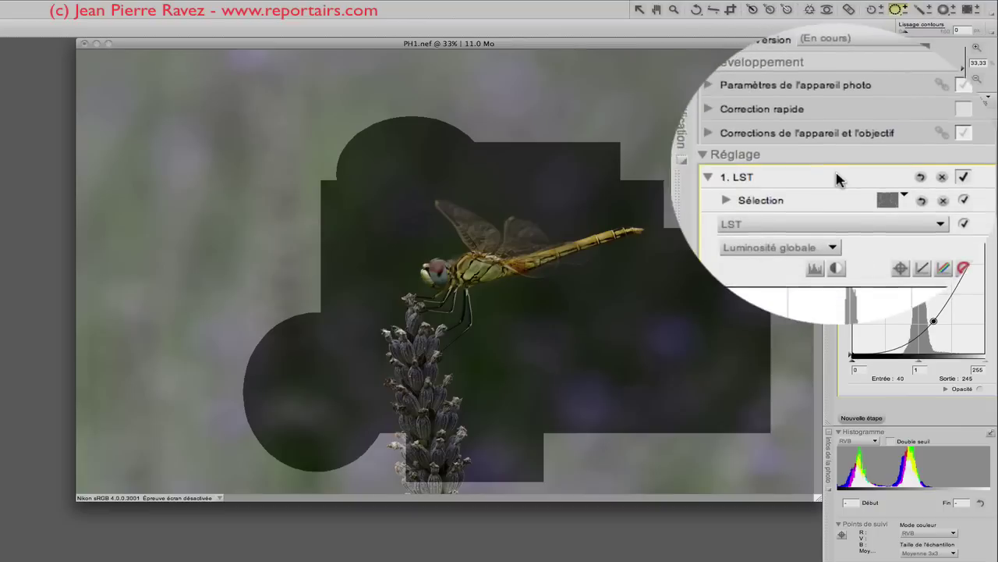
Set the selection's Contour progressif to 72 px and try Masque d'application at 100 % before reducing it to 2 %
left_click(830, 189)
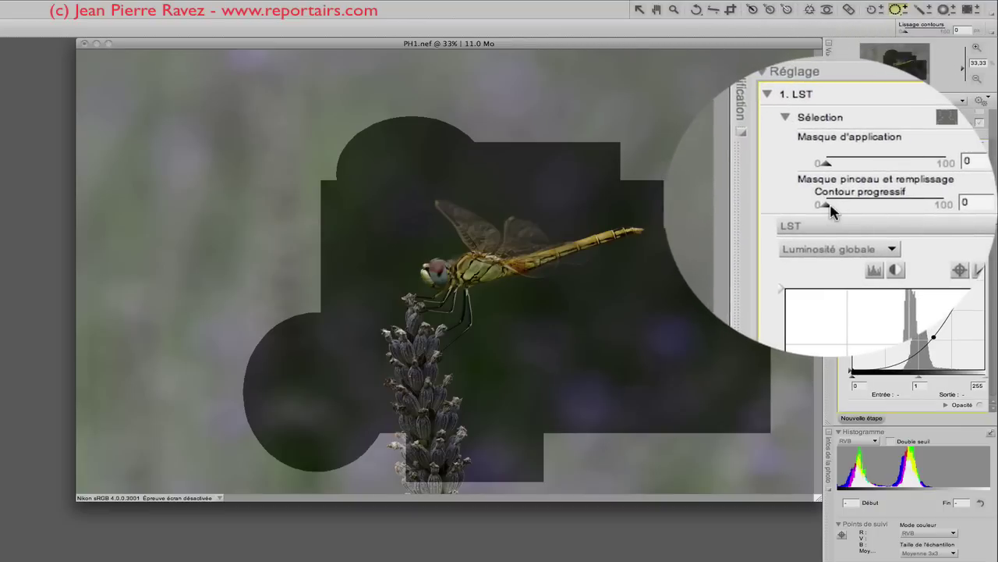
left_click_drag(829, 204, 832, 211)
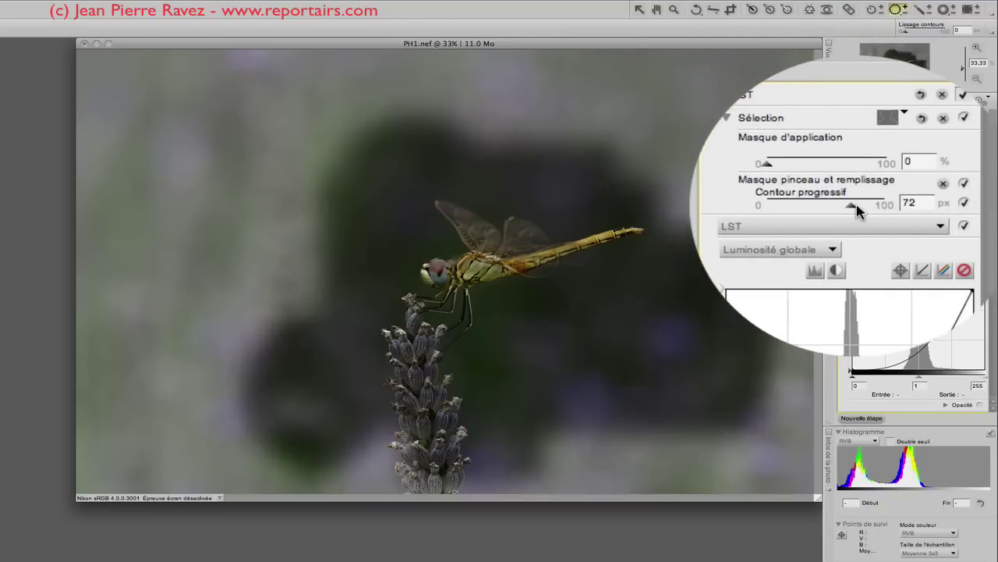
left_click_drag(832, 187, 909, 187)
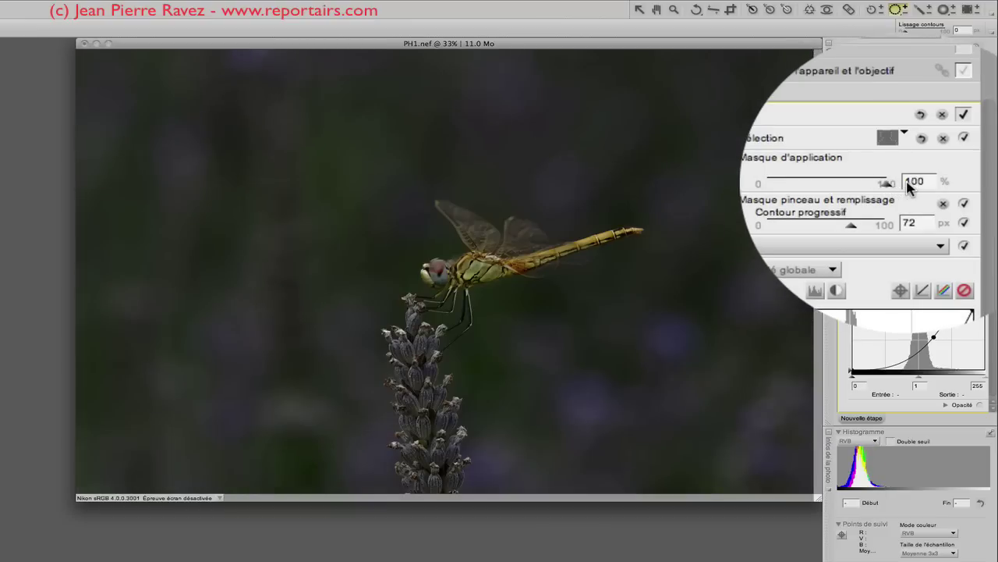
left_click_drag(910, 187, 787, 188)
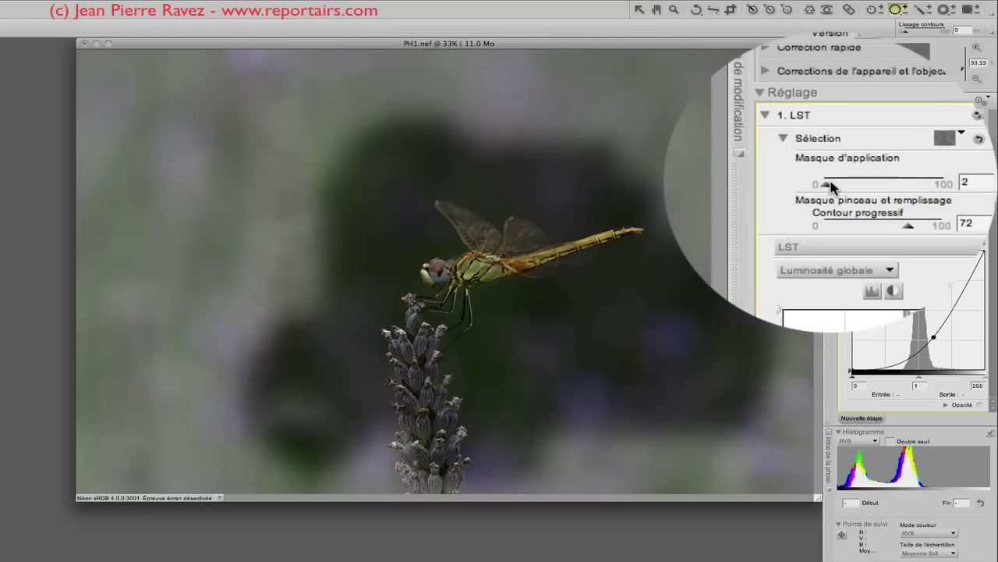